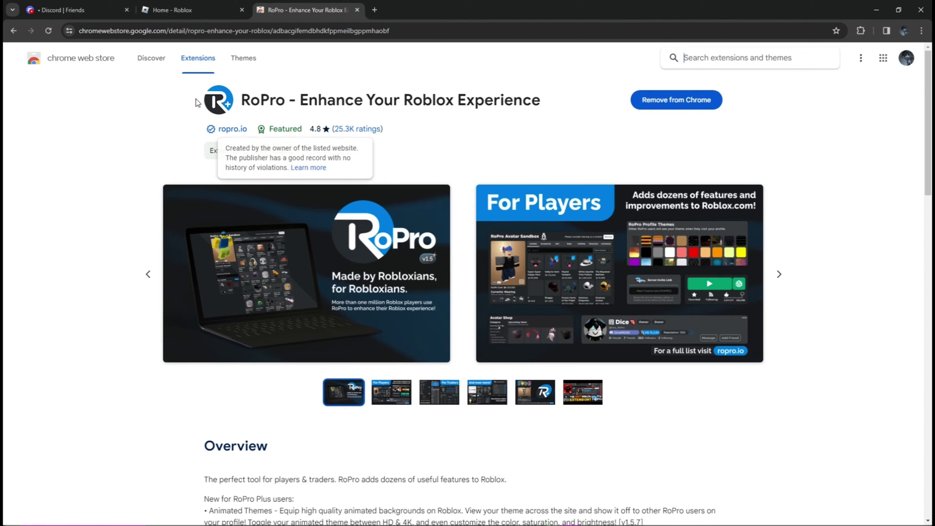
Switch to the Roblox tab and open your own profile page.
{"action": "left_click", "coordinate": [170, 9]}
{"action": "left_click", "coordinate": [24, 115]}
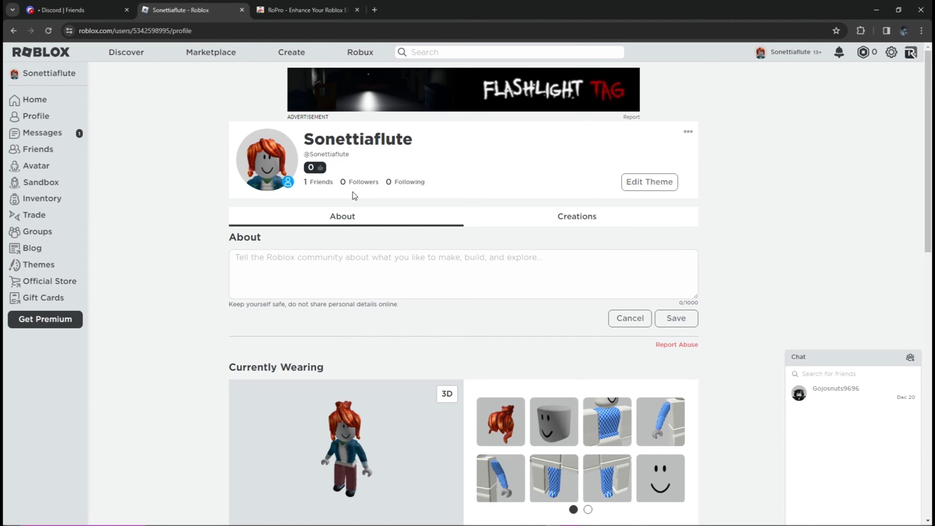
{"action": "left_click", "coordinate": [374, 9]}
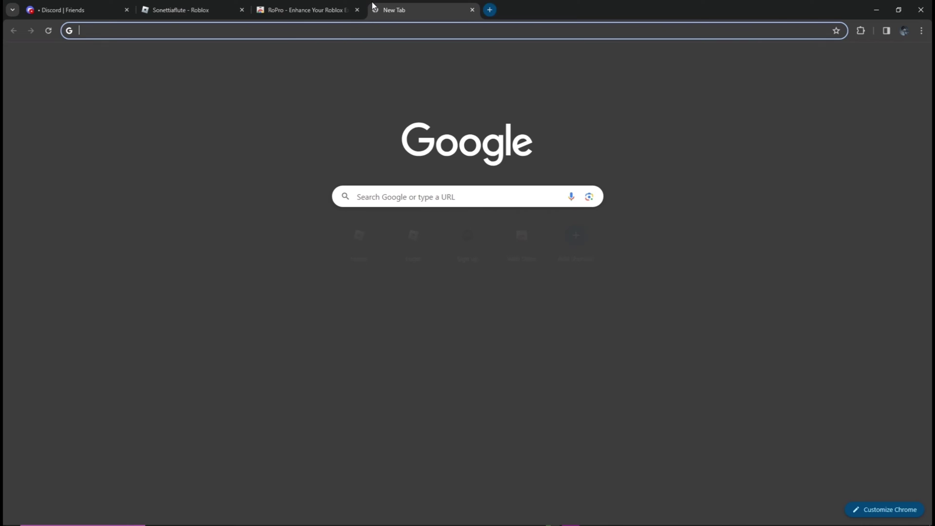
{"action": "type", "text": "robloc"}
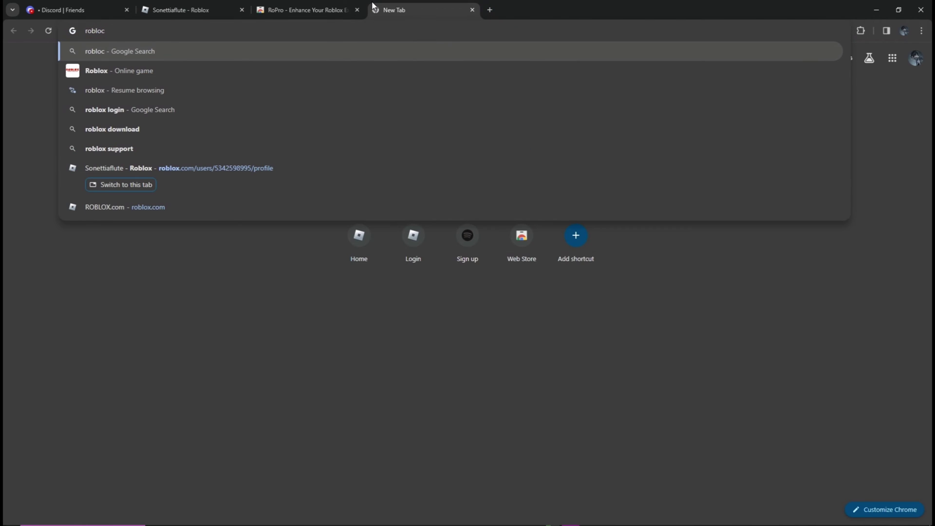
{"action": "key", "text": "Down"}
{"action": "key", "text": "Down"}
{"action": "key", "text": "Down"}
{"action": "key", "text": "Return"}
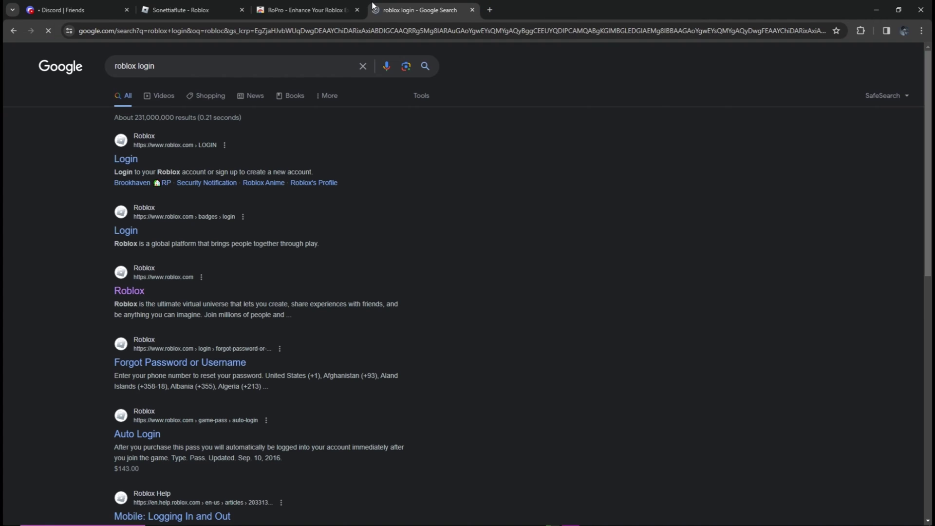
{"action": "left_click", "coordinate": [128, 160]}
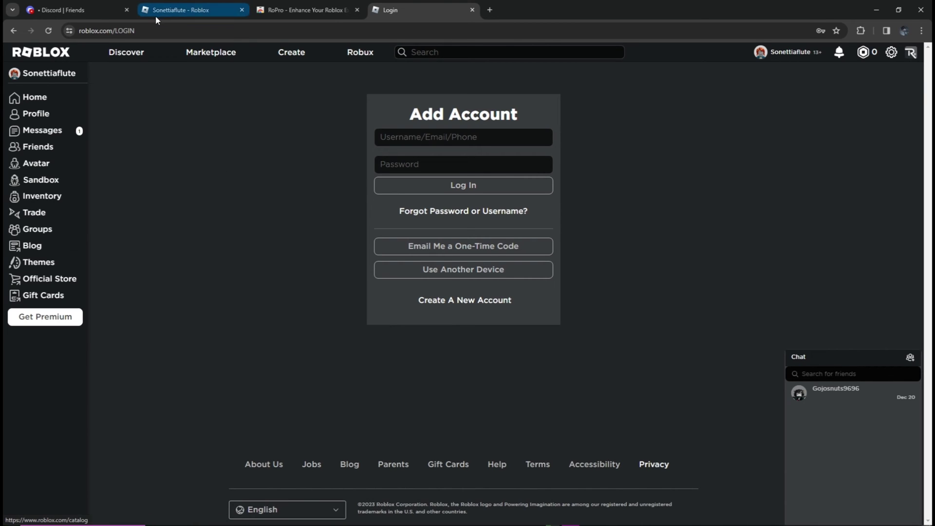
{"action": "left_click", "coordinate": [472, 9]}
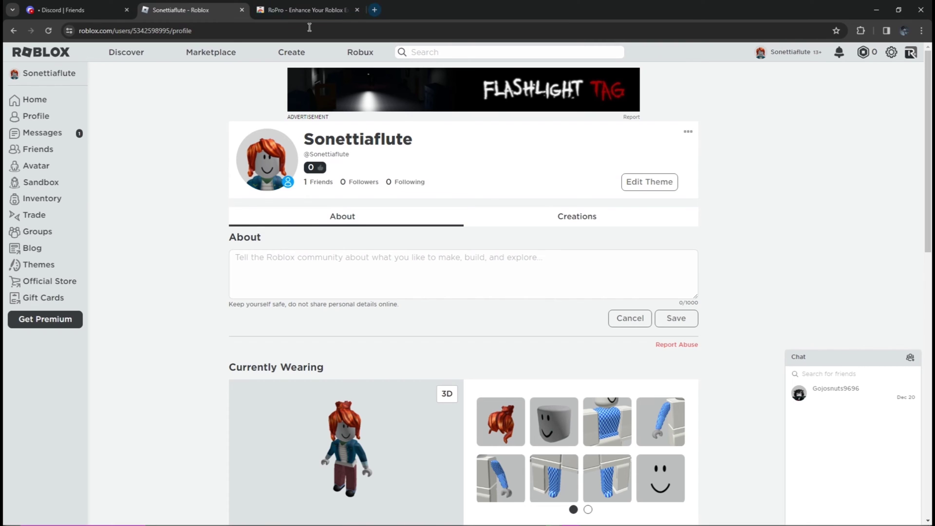
From the Discord tab, search 'discord login' in a new browser tab.
{"action": "left_click", "coordinate": [56, 11]}
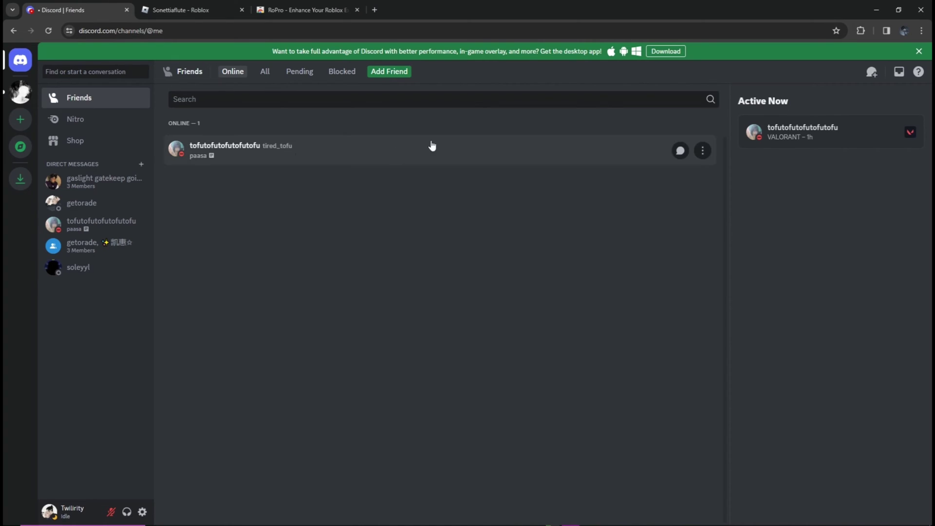
{"action": "left_click", "coordinate": [374, 10]}
{"action": "type", "text": "discort"}
{"action": "key", "text": "BackSpace"}
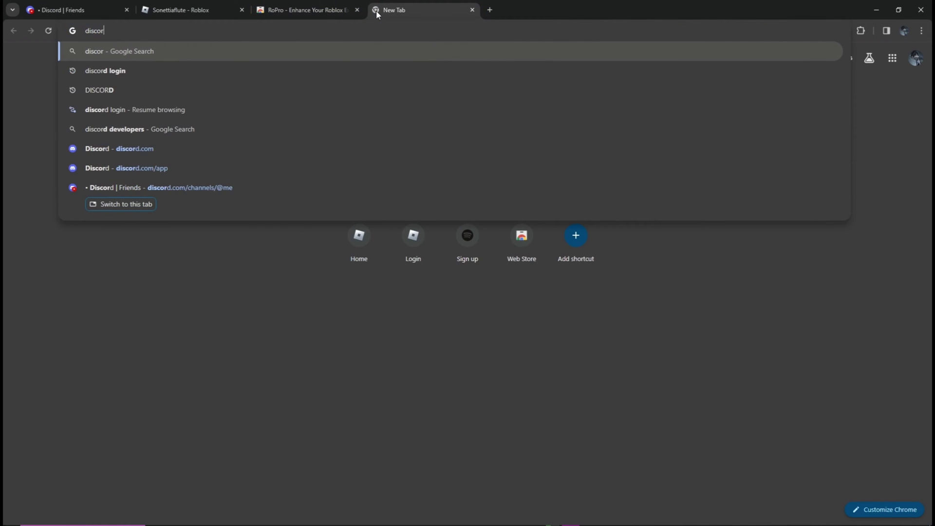
{"action": "key", "text": "Down"}
{"action": "key", "text": "Return"}
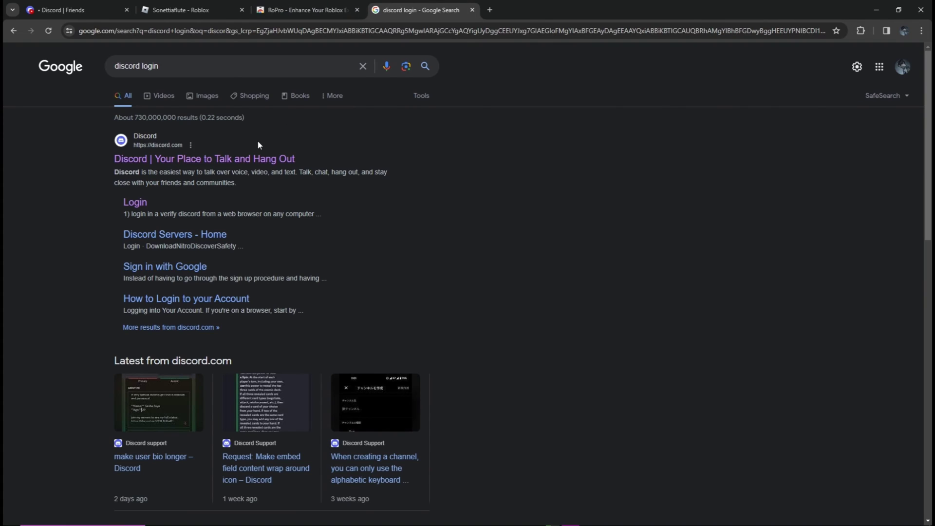
Open the Discord site from the search results, then return to the RoPro Web Store listing.
{"action": "left_click", "coordinate": [157, 168]}
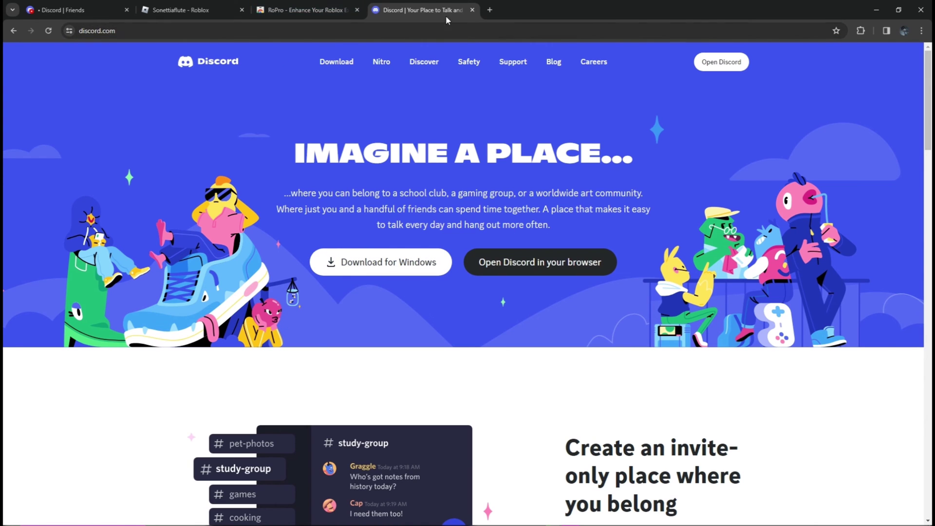
{"action": "left_click", "coordinate": [286, 11]}
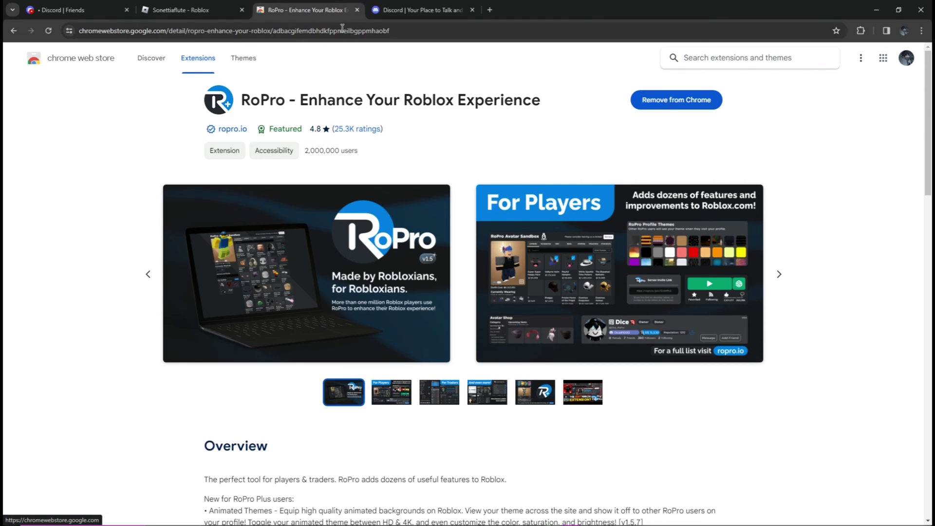
{"action": "left_click", "coordinate": [490, 11]}
{"action": "type", "text": "ropro"}
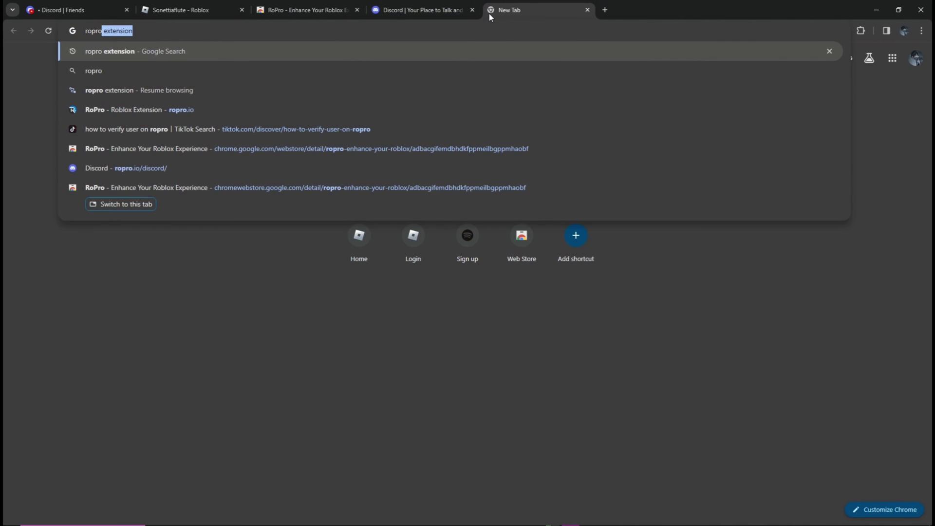
{"action": "key", "text": "Return"}
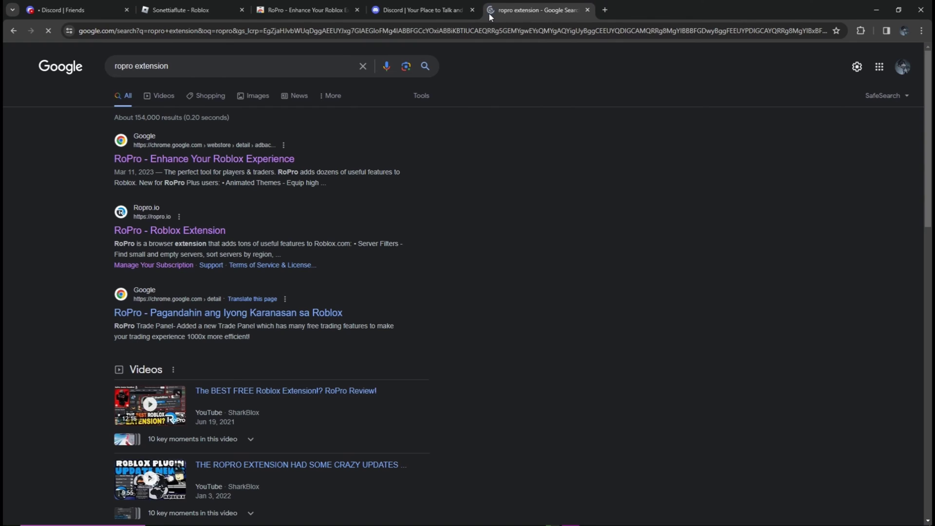
{"action": "left_click", "coordinate": [162, 167]}
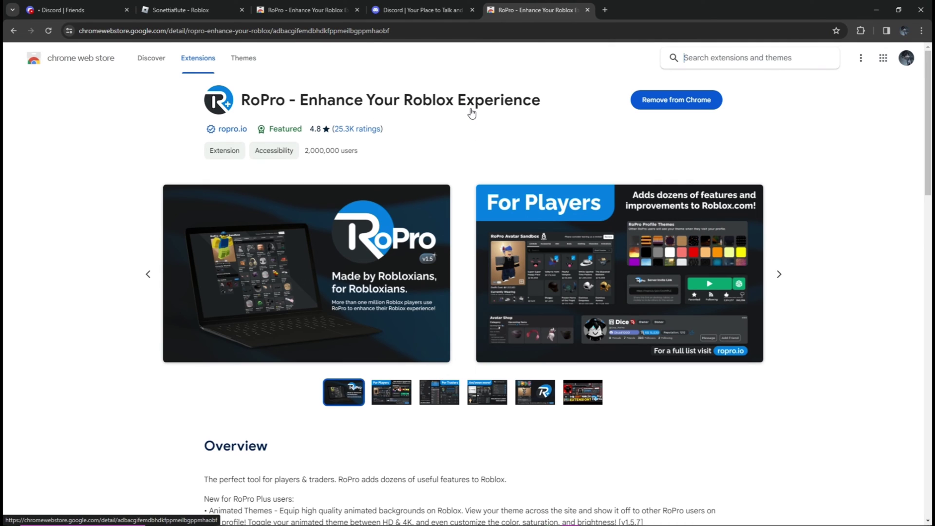
{"action": "left_click", "coordinate": [587, 10]}
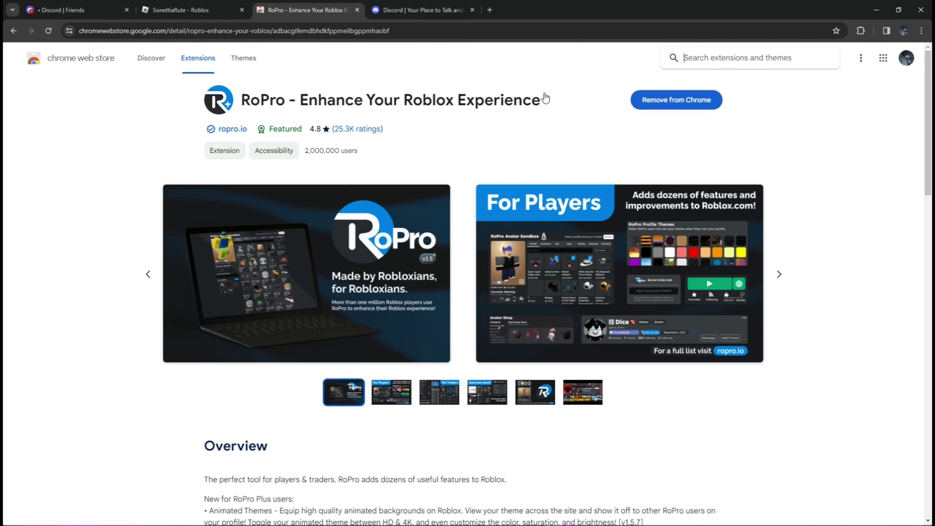
{"action": "left_click", "coordinate": [861, 31]}
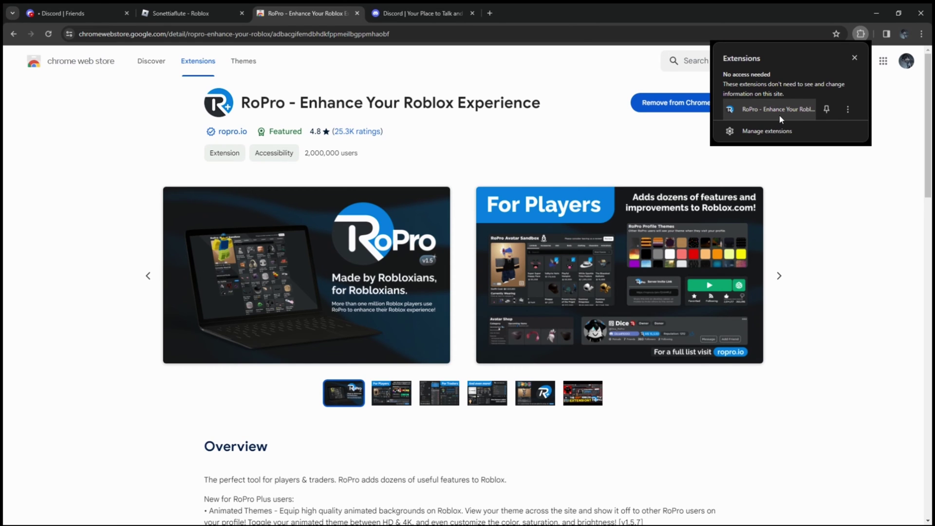
{"action": "left_click", "coordinate": [675, 135]}
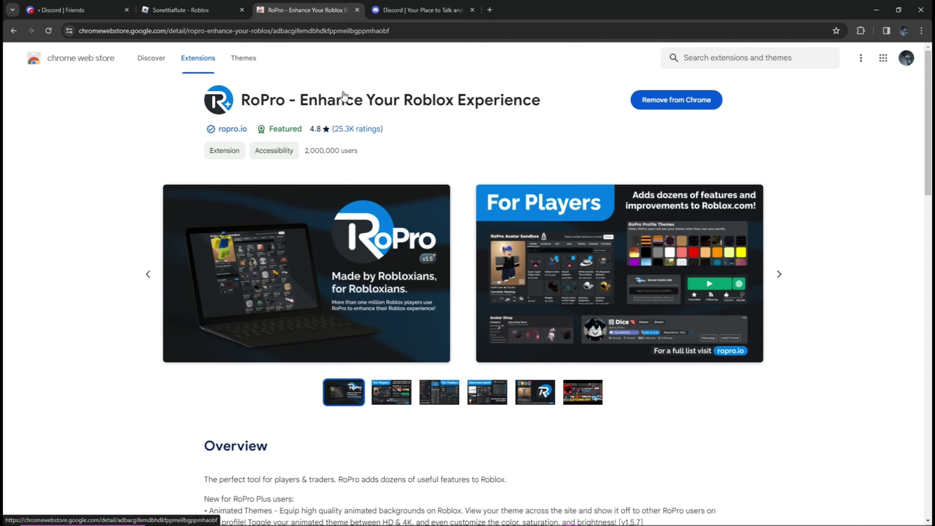
Return to the Roblox profile and reload it so RoPro loads.
{"action": "left_click", "coordinate": [172, 12]}
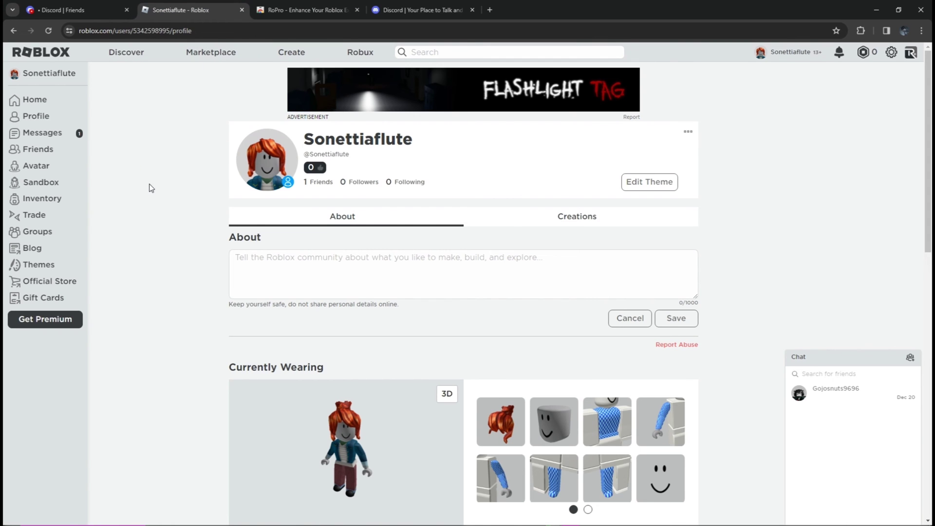
{"action": "left_click", "coordinate": [24, 120]}
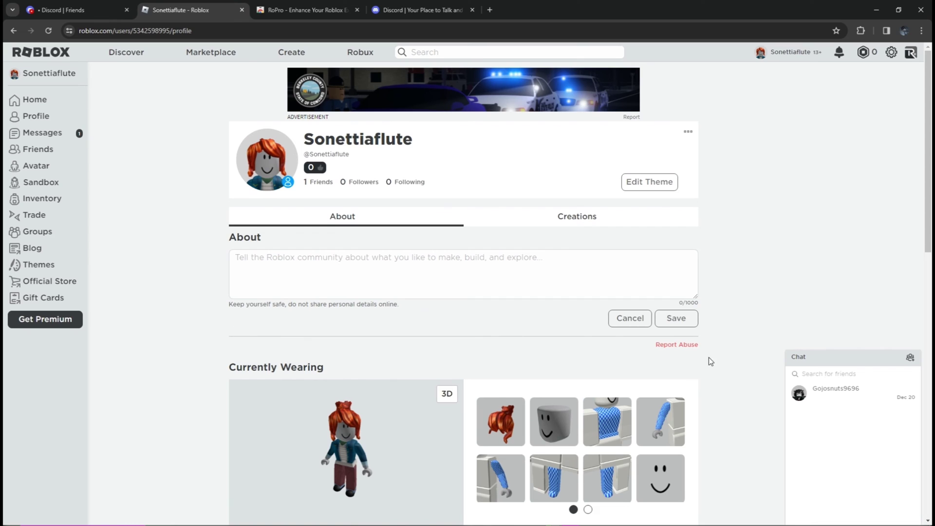
{"action": "scroll", "coordinate": [712, 351], "scroll_direction": "down", "scroll_amount": 2}
{"action": "scroll", "coordinate": [676, 340], "scroll_direction": "up", "scroll_amount": 2}
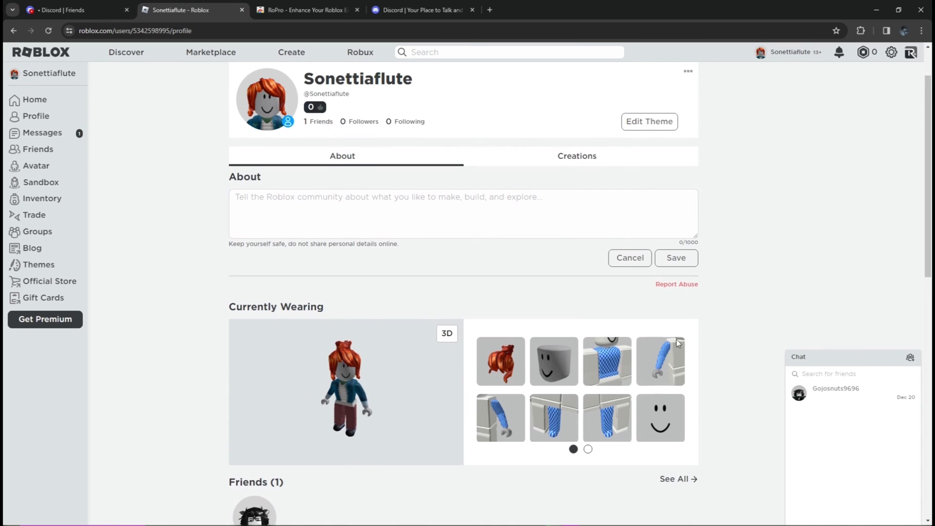
{"action": "left_click_drag", "start_coordinate": [381, 170], "coordinate": [295, 169]}
{"action": "left_click", "coordinate": [390, 178]}
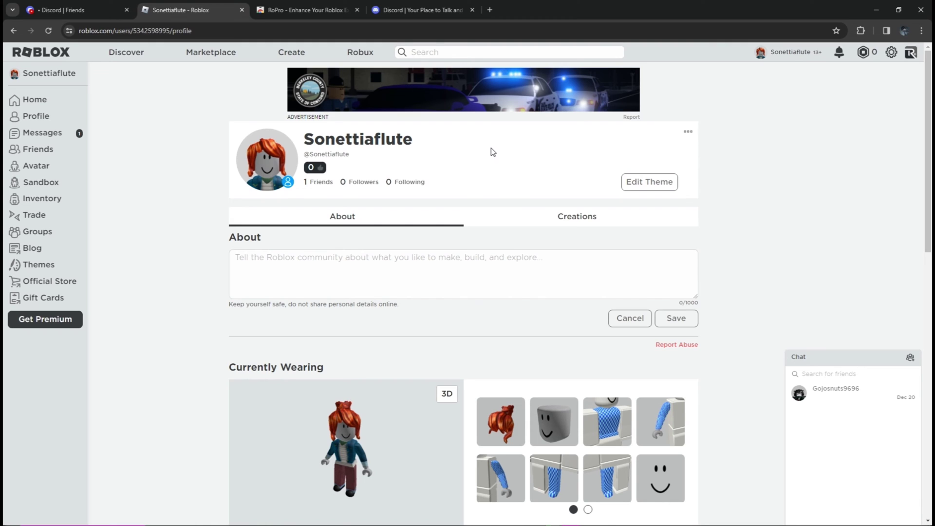
{"action": "left_click", "coordinate": [33, 76]}
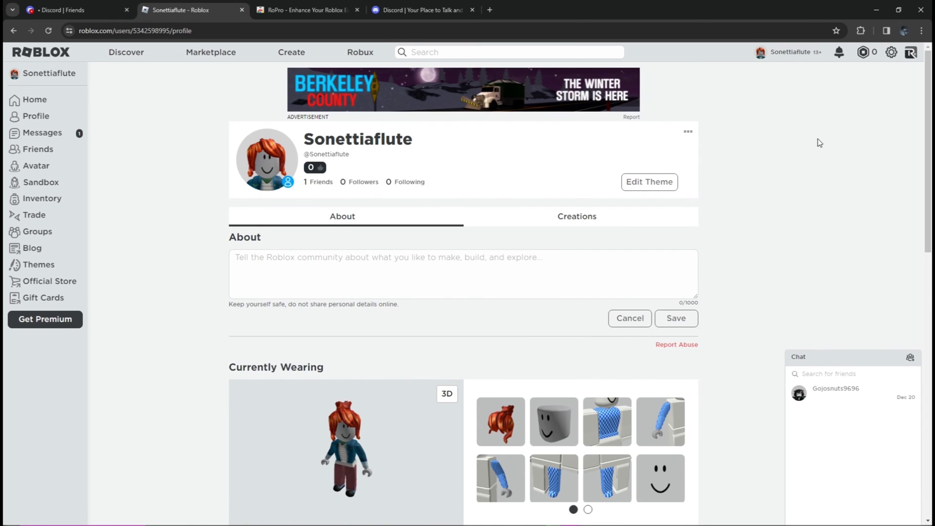
Check the RoPro Web Store tab, then open the account settings gear dropdown on Roblox.
{"action": "left_click", "coordinate": [307, 10]}
{"action": "left_click", "coordinate": [185, 10]}
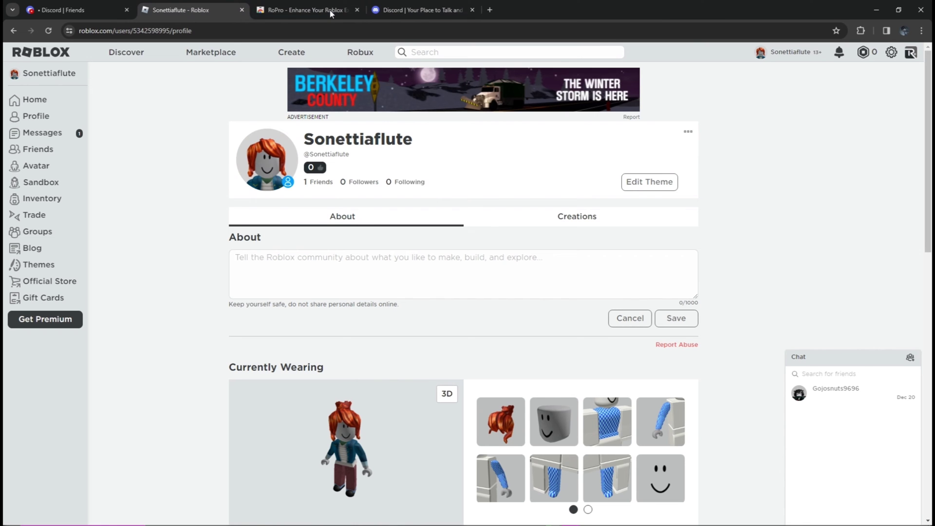
{"action": "left_click", "coordinate": [893, 55]}
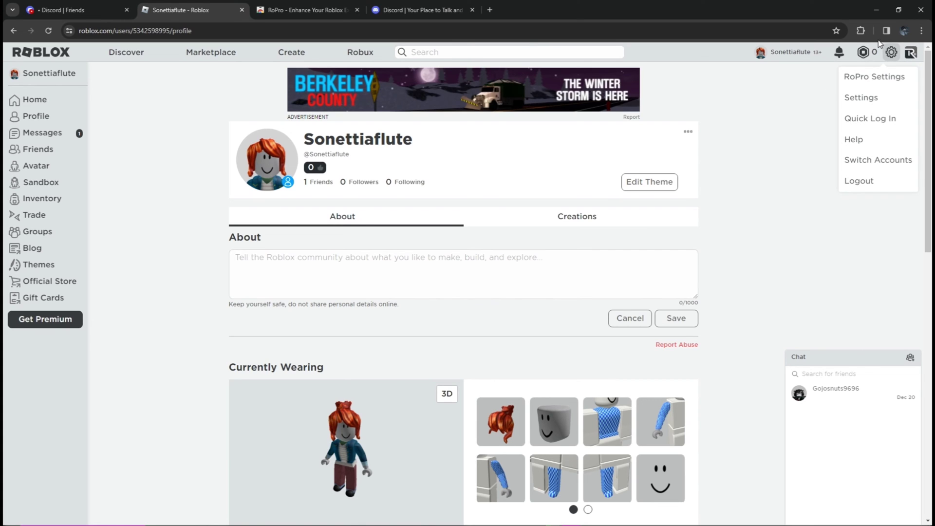
Open RoPro Settings from the gear dropdown into its own tab.
{"action": "left_click", "coordinate": [860, 32]}
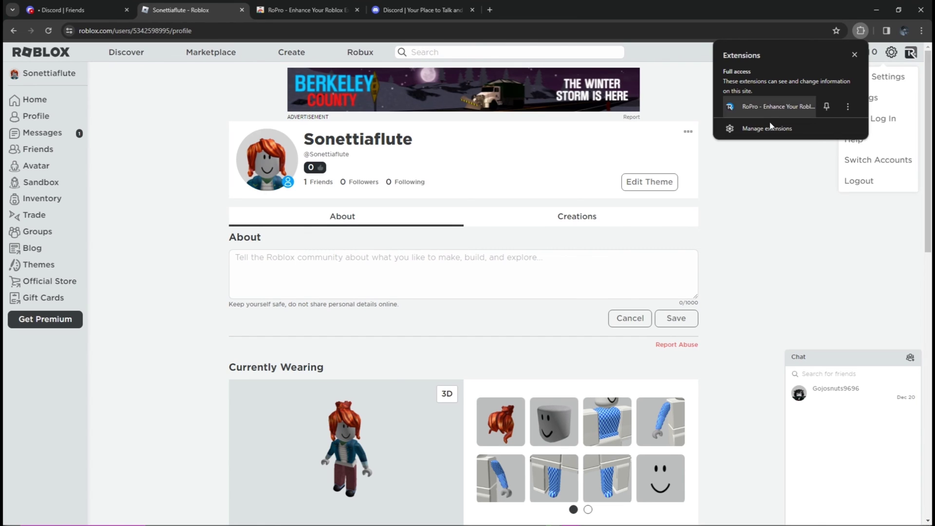
{"action": "left_click", "coordinate": [860, 156]}
{"action": "left_click", "coordinate": [910, 52]}
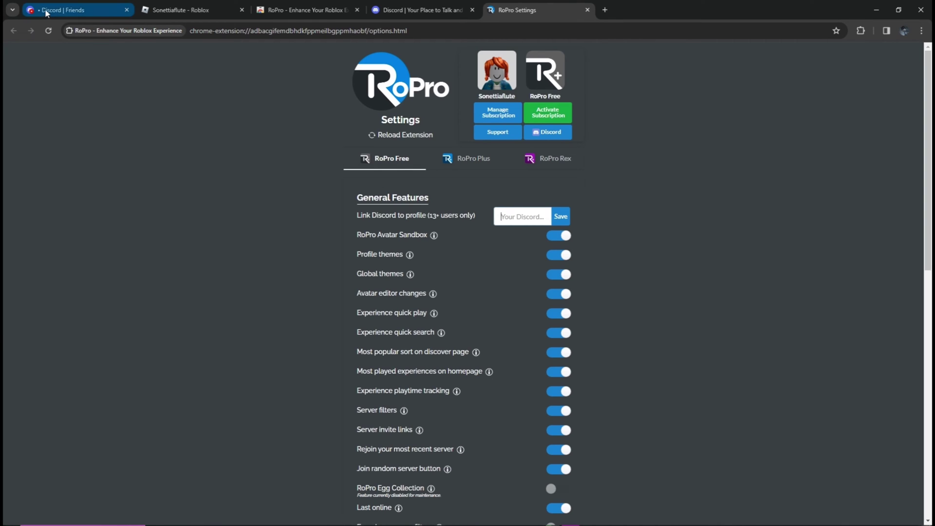
Copy your Discord username from the Discord user panel.
{"action": "left_click", "coordinate": [63, 9]}
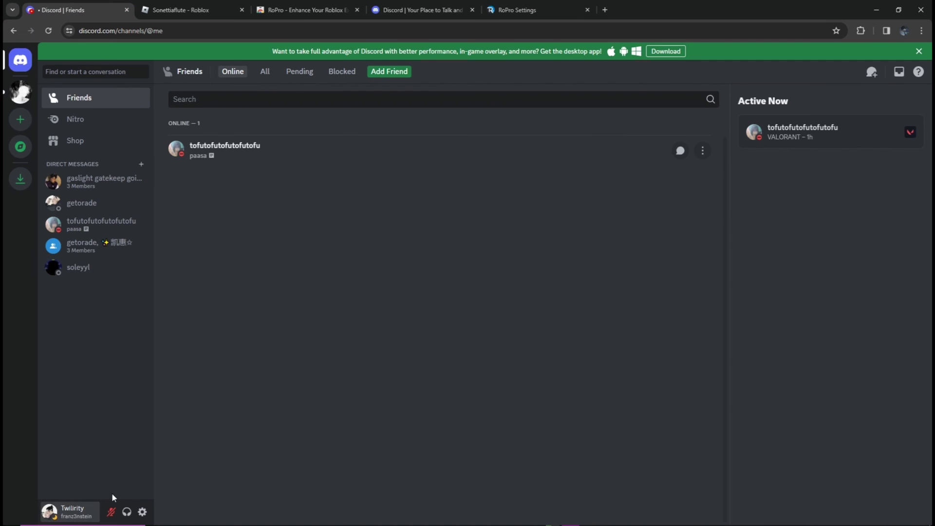
{"action": "left_click", "coordinate": [78, 514]}
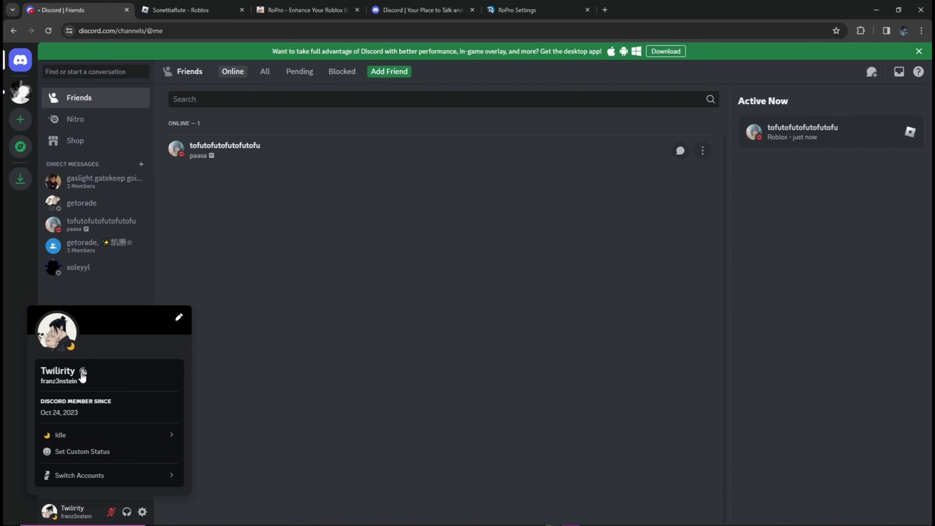
{"action": "left_click", "coordinate": [78, 380]}
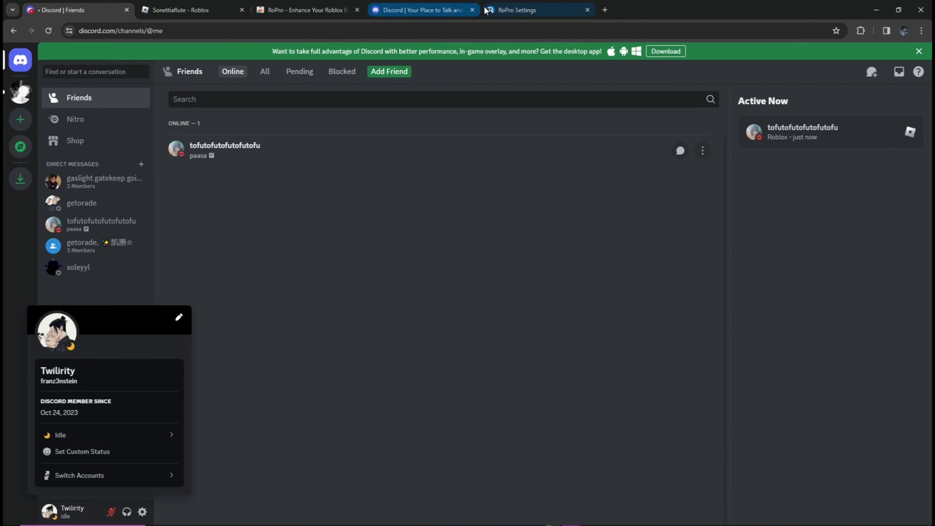
Paste the username into RoPro's Discord field, attempt to save, and dismiss the verification warning.
{"action": "left_click", "coordinate": [513, 10]}
{"action": "key", "text": "ctrl+v"}
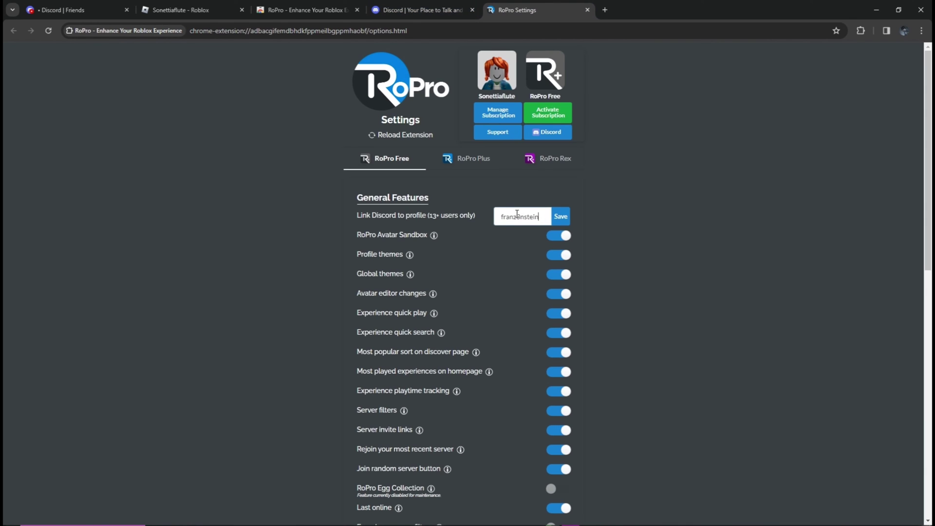
{"action": "left_click", "coordinate": [553, 217]}
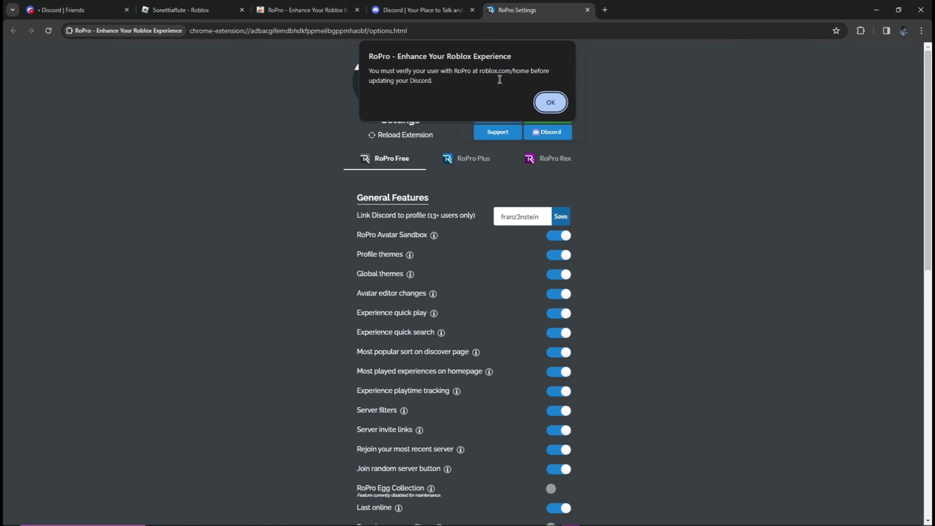
{"action": "left_click", "coordinate": [549, 102]}
{"action": "left_click", "coordinate": [180, 10]}
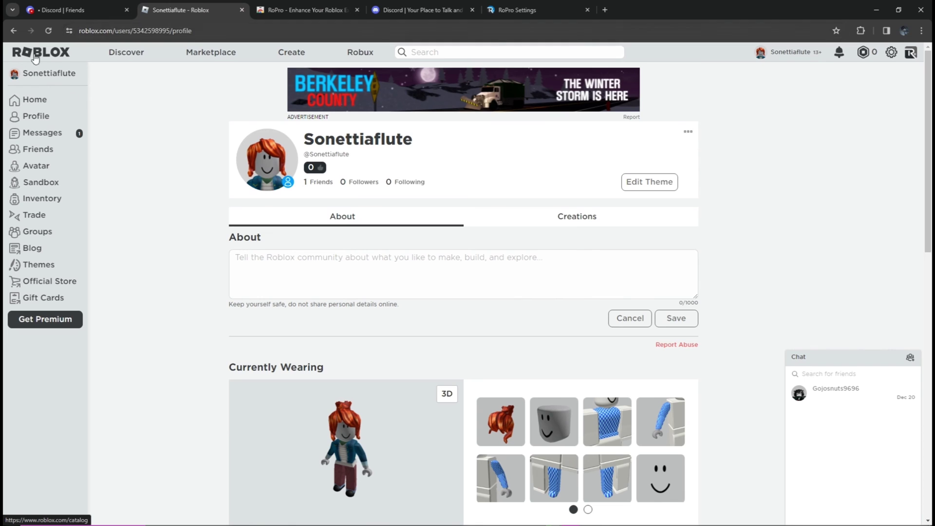
Verify your user with RoPro's one-click button on the Roblox home page.
{"action": "left_click", "coordinate": [32, 105]}
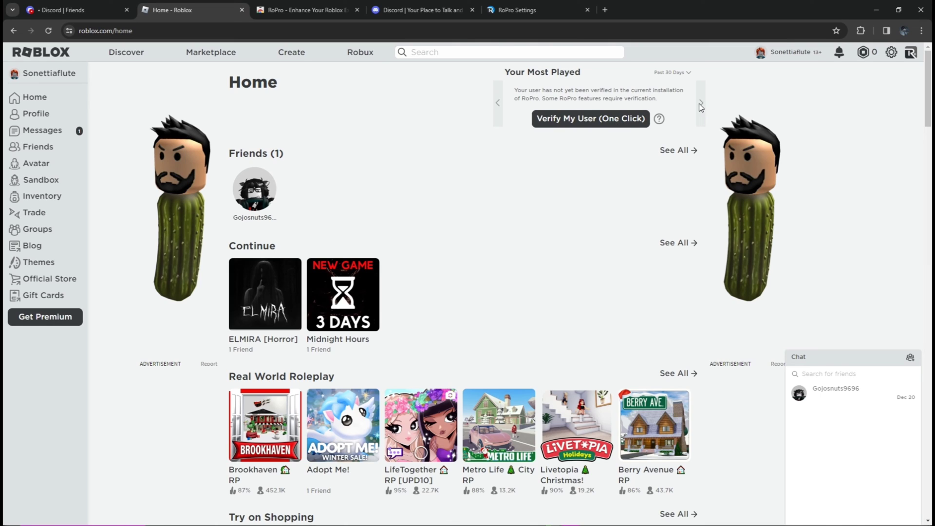
{"action": "left_click", "coordinate": [598, 122]}
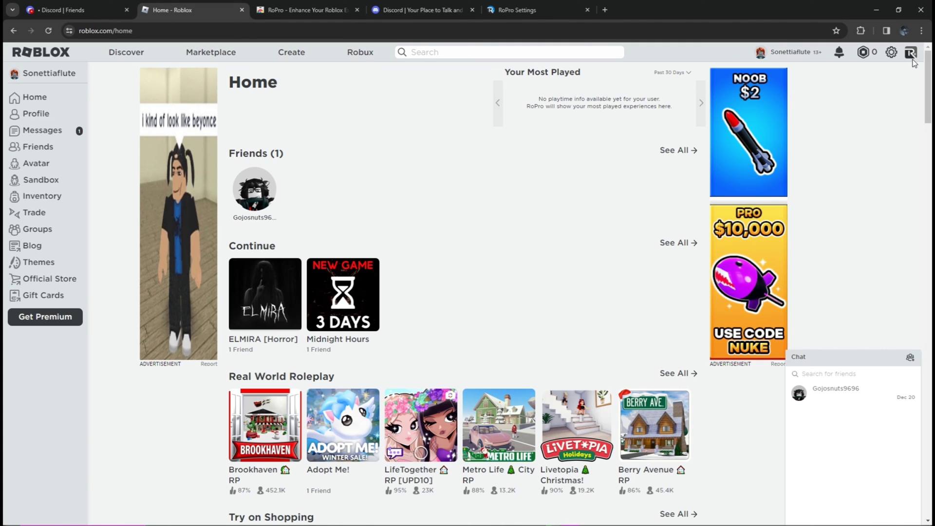
{"action": "left_click", "coordinate": [507, 8]}
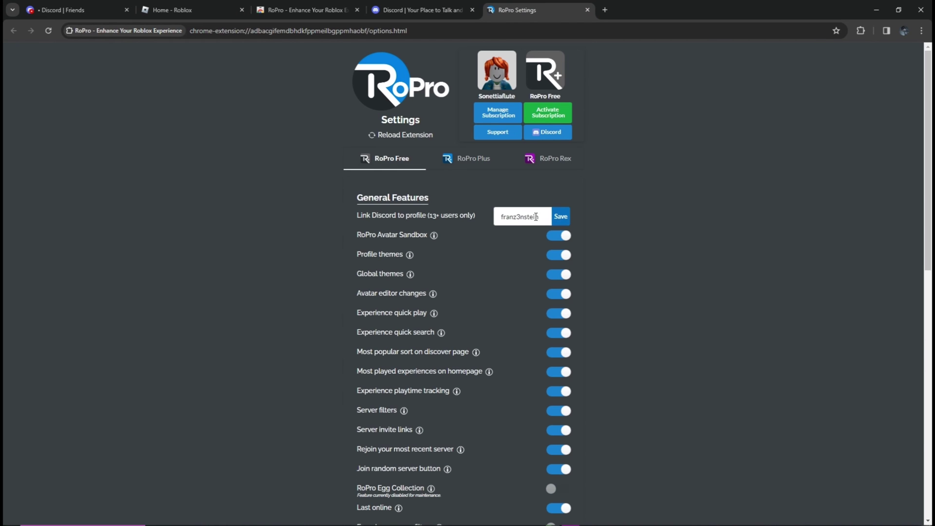
Save the Discord username in RoPro Settings and acknowledge the confirmation.
{"action": "left_click", "coordinate": [560, 216]}
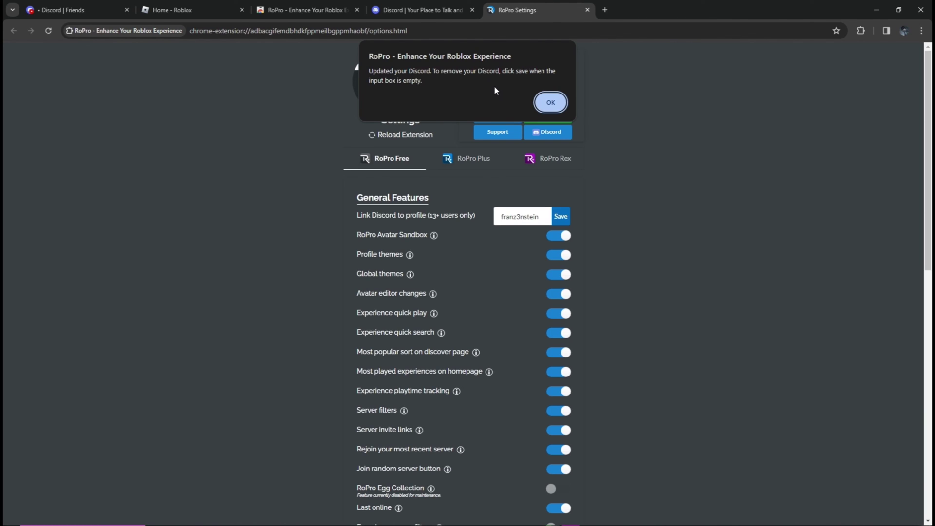
{"action": "left_click", "coordinate": [549, 103]}
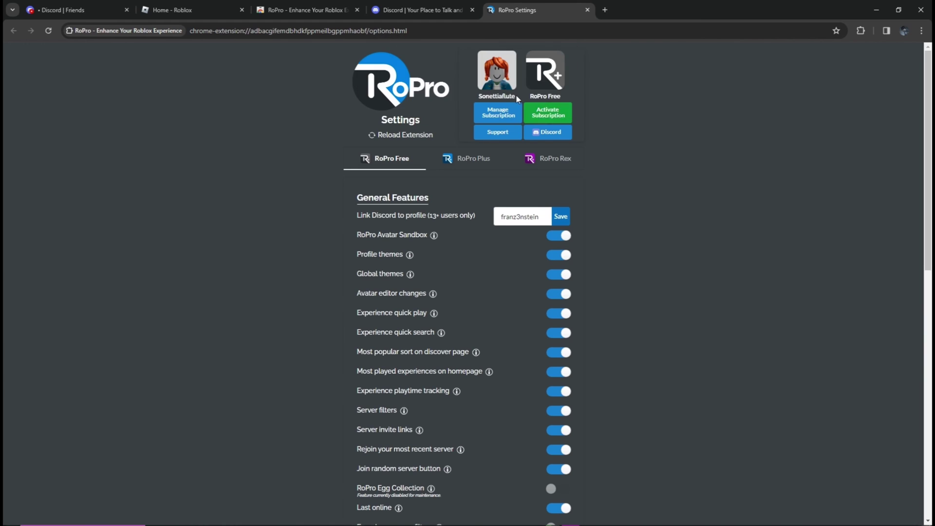
{"action": "left_click", "coordinate": [161, 11]}
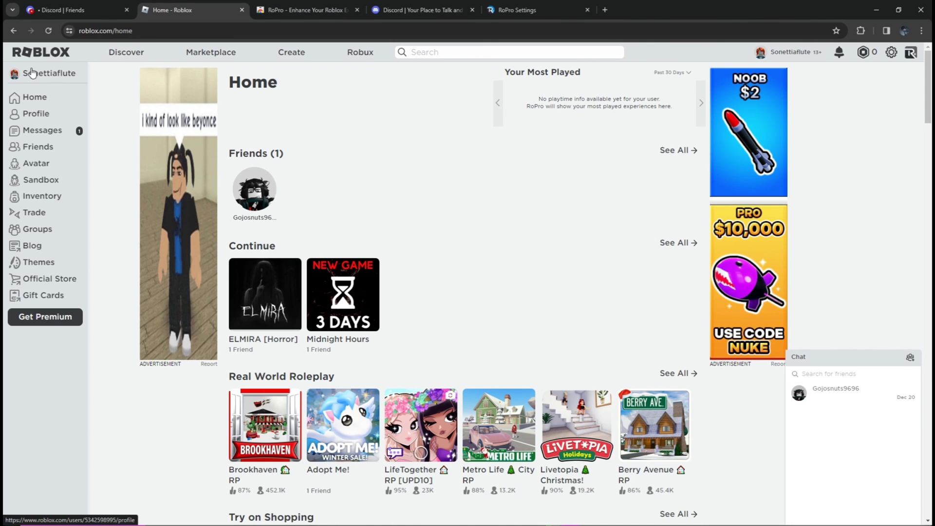
Open your Roblox profile and compare its Discord badge with the Discord username.
{"action": "left_click", "coordinate": [35, 115]}
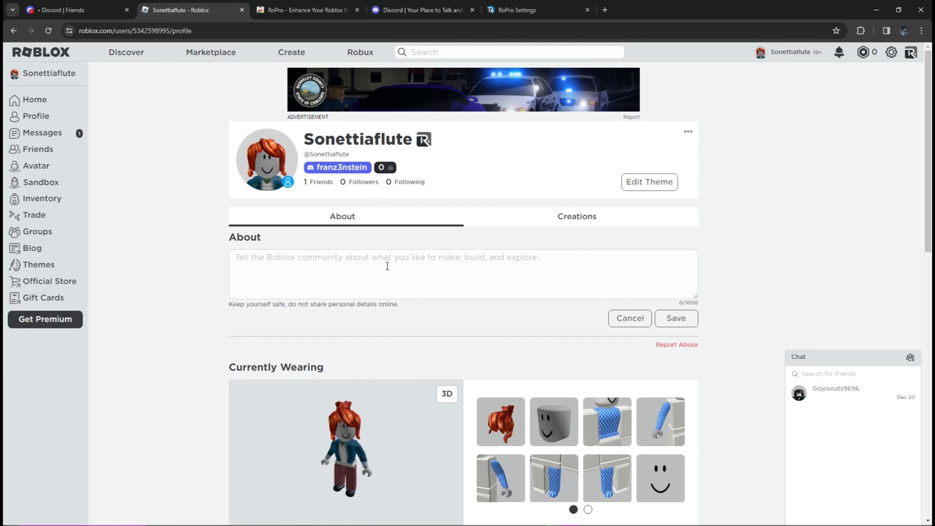
{"action": "left_click", "coordinate": [61, 9]}
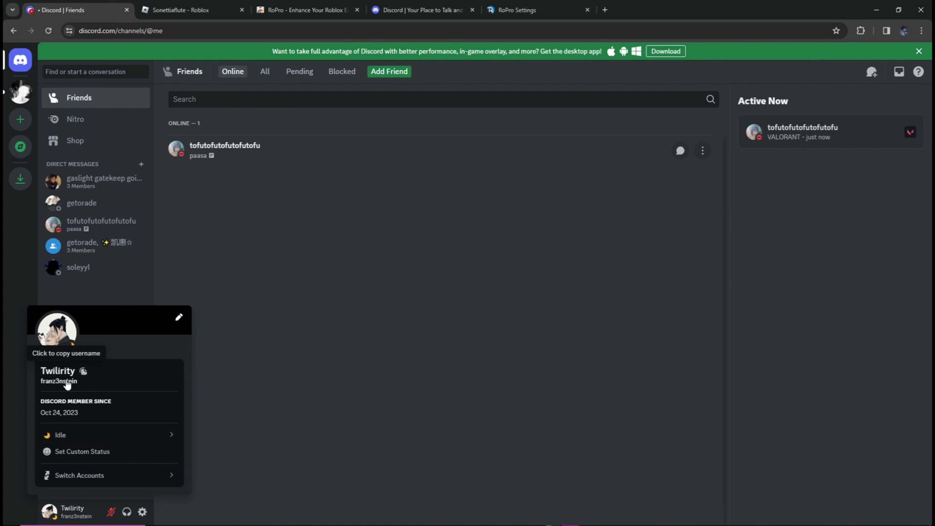
{"action": "key", "text": "ctrl+Tab"}
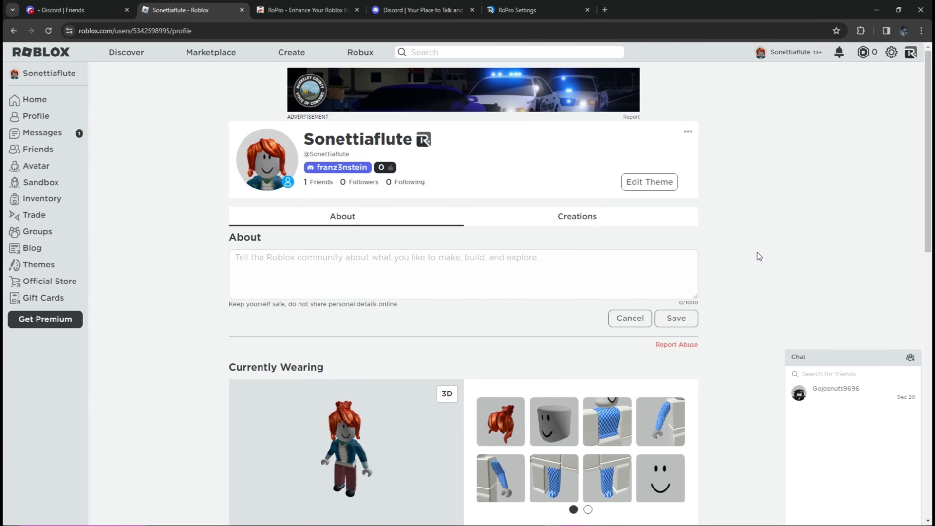